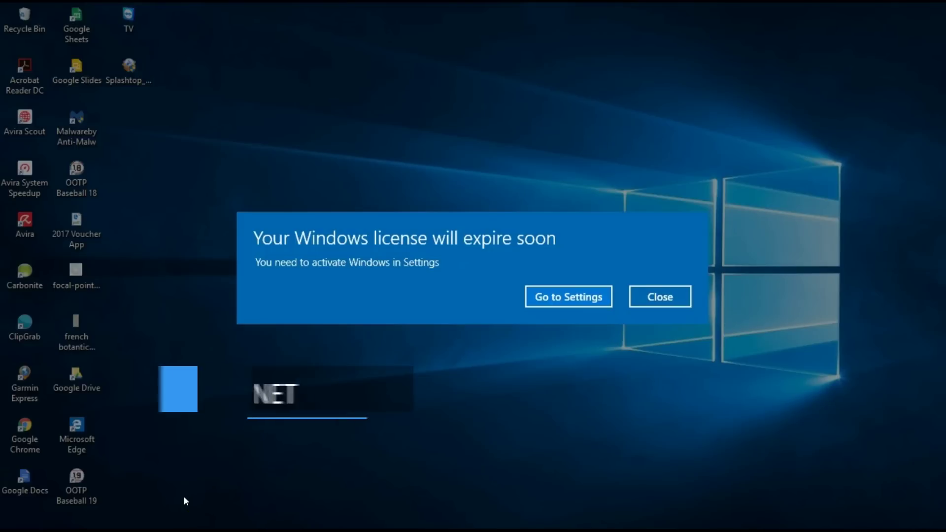
- Go from the Windows license expiry notice to the Activation settings and review the product key error
{"action": "left_click", "coordinate": [174, 496]}
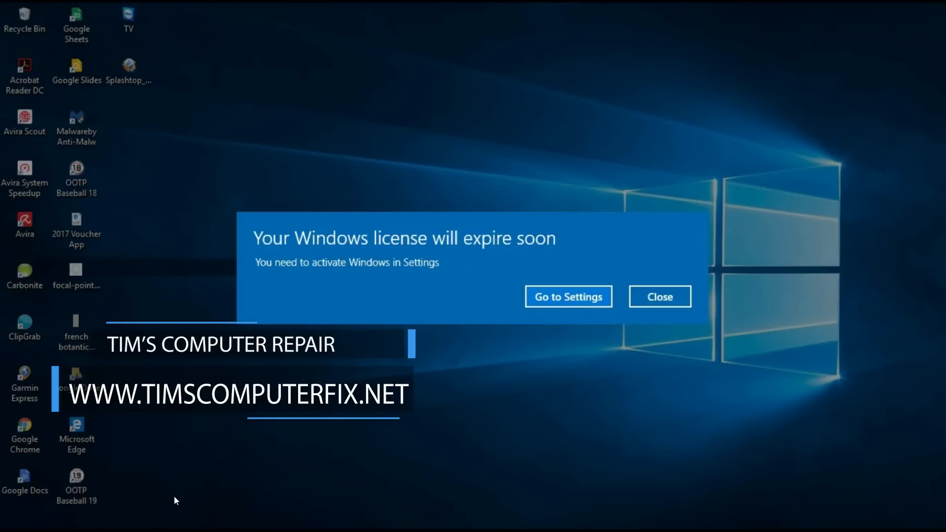
{"action": "left_click", "coordinate": [171, 473]}
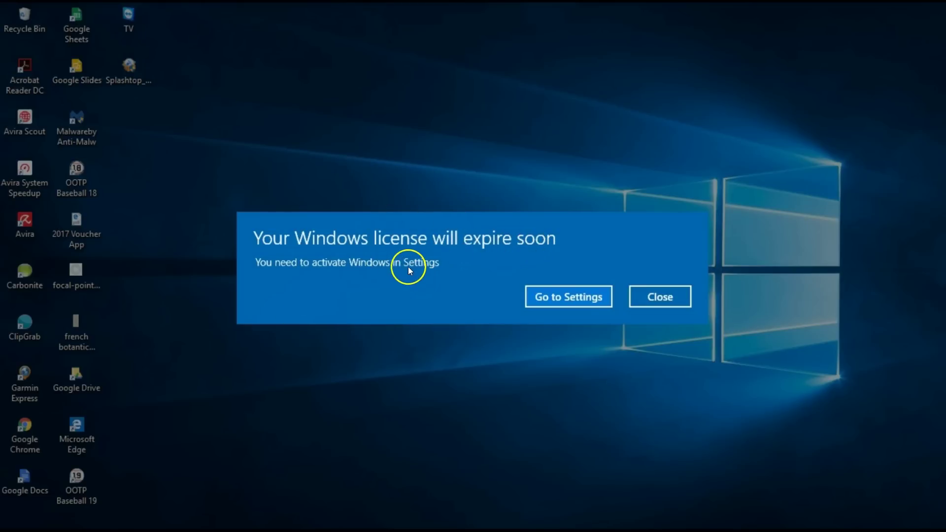
{"action": "left_click", "coordinate": [564, 297]}
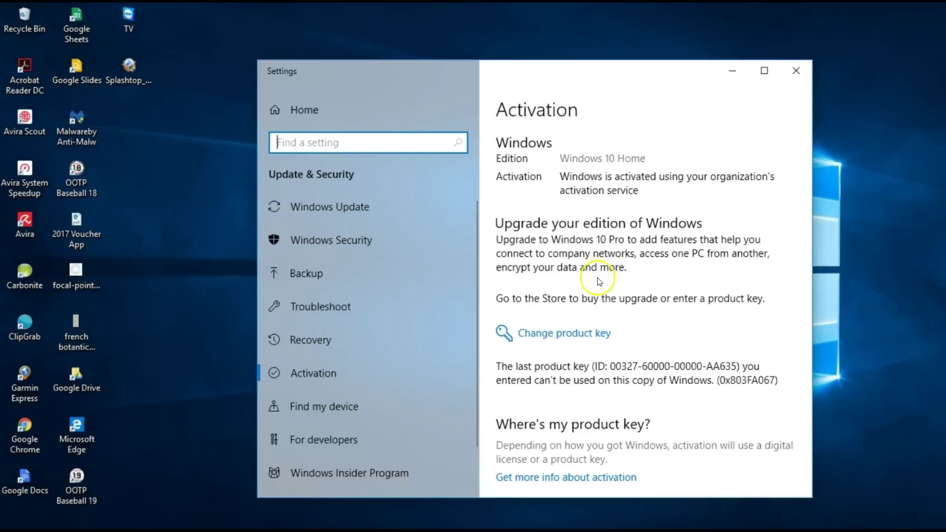
{"action": "mouse_move", "coordinate": [491, 354]}
{"action": "left_mouse_down"}
{"action": "mouse_move", "coordinate": [523, 380]}
{"action": "mouse_move", "coordinate": [580, 396]}
{"action": "mouse_move", "coordinate": [782, 393]}
{"action": "left_mouse_up"}
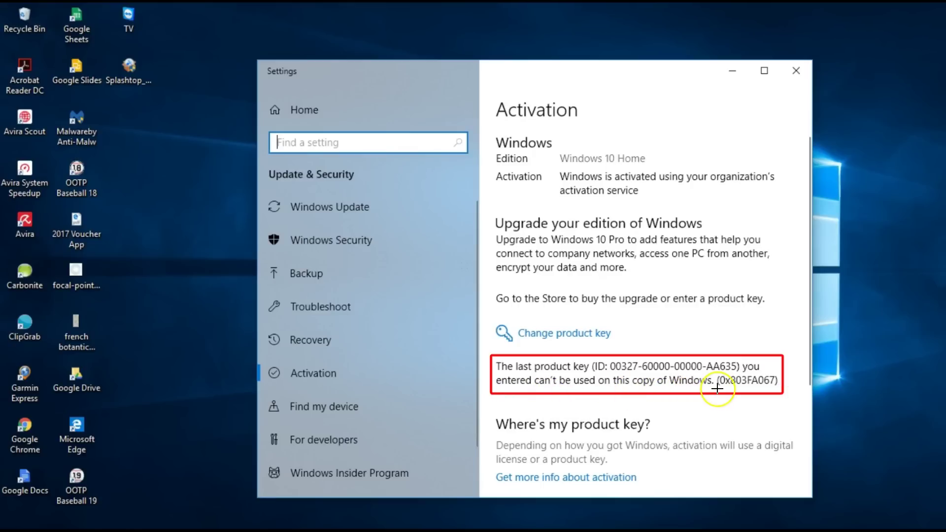
{"action": "key", "text": "Escape"}
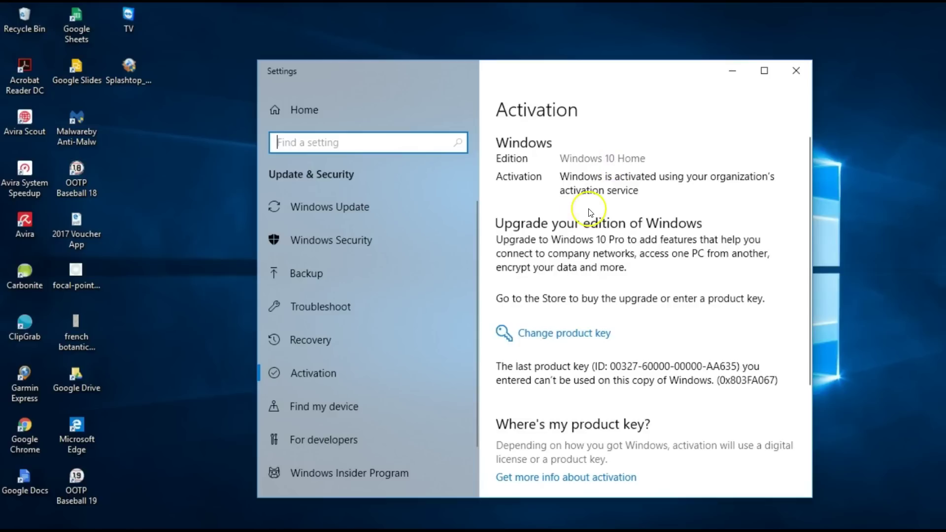
- Open Task Manager
{"action": "left_click", "coordinate": [264, 505]}
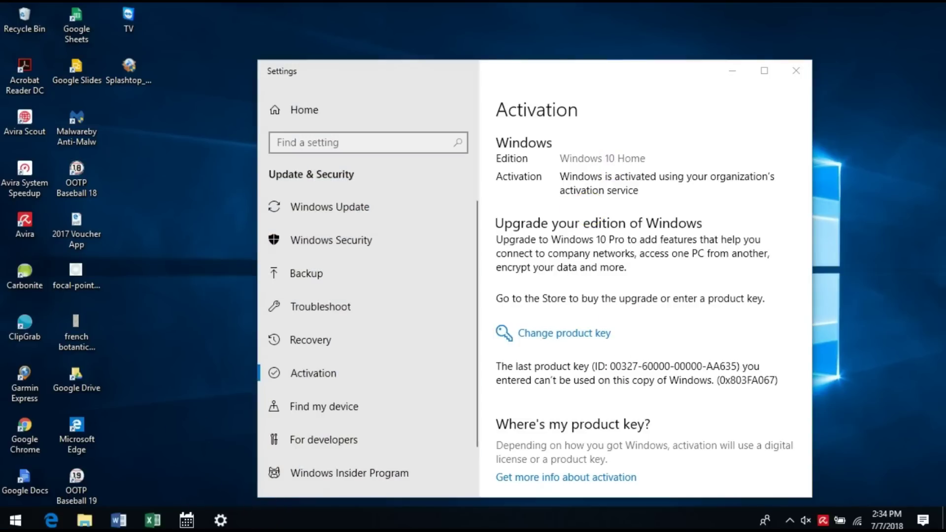
{"action": "left_click", "coordinate": [263, 521]}
{"action": "right_click", "coordinate": [263, 520]}
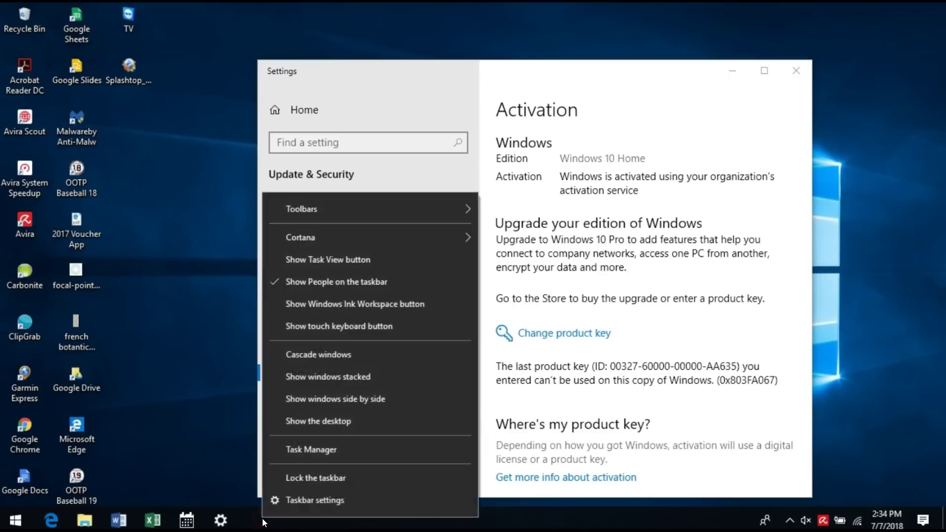
{"action": "left_click", "coordinate": [310, 450]}
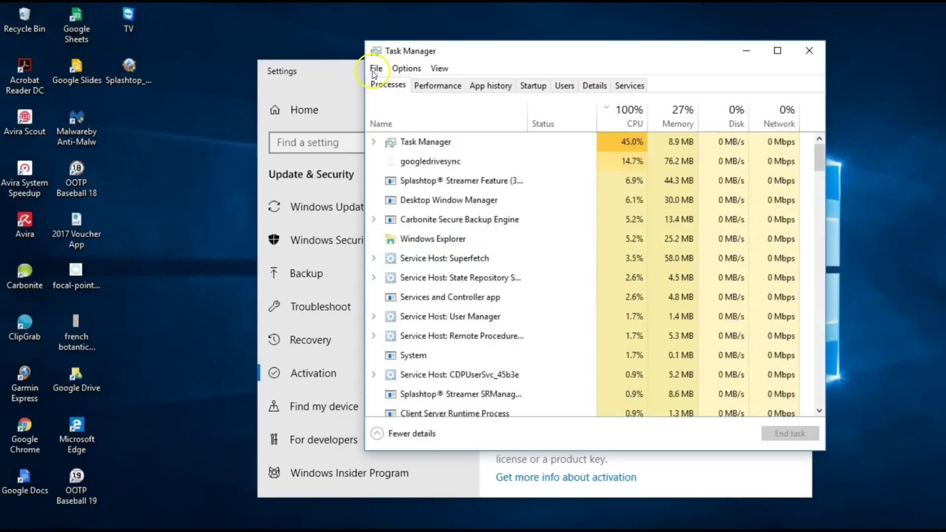
- Run cmd as a new task with administrative privileges, and close Task Manager
{"action": "left_click", "coordinate": [373, 69]}
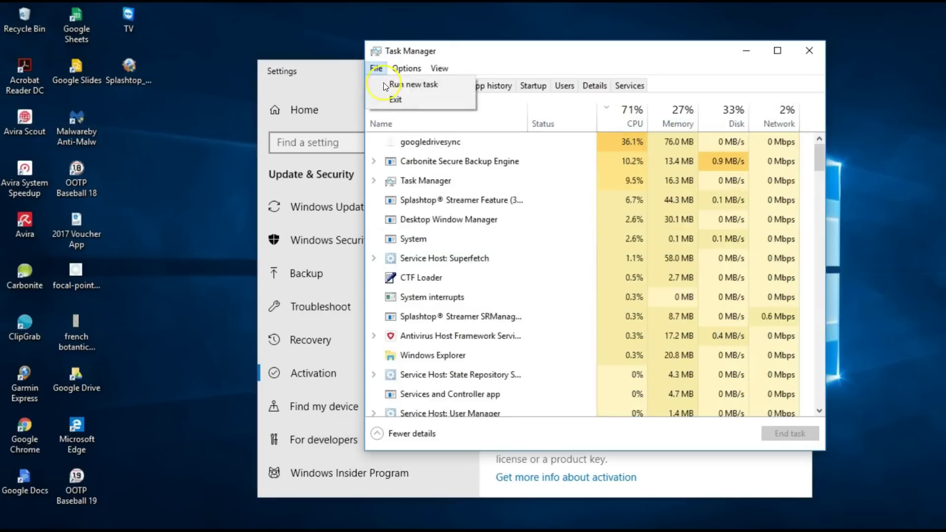
{"action": "left_click", "coordinate": [392, 84]}
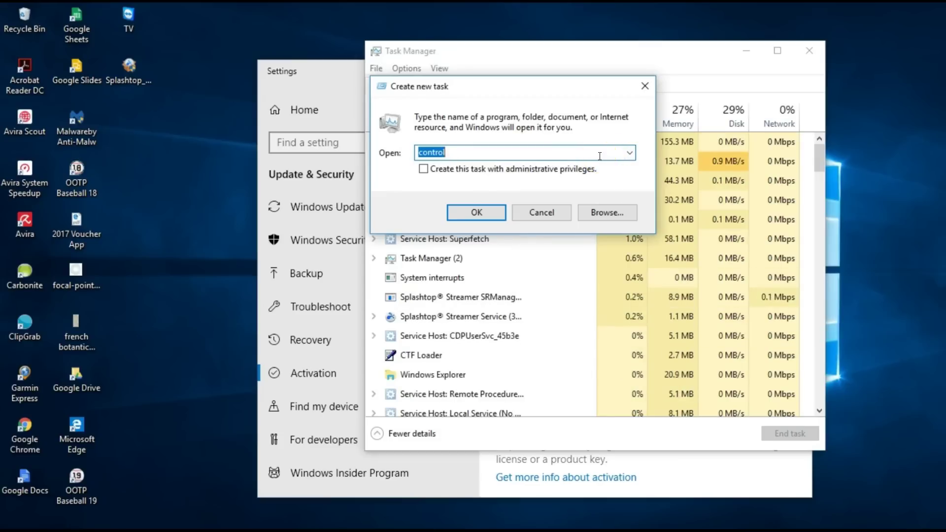
{"action": "type", "text": "cm"}
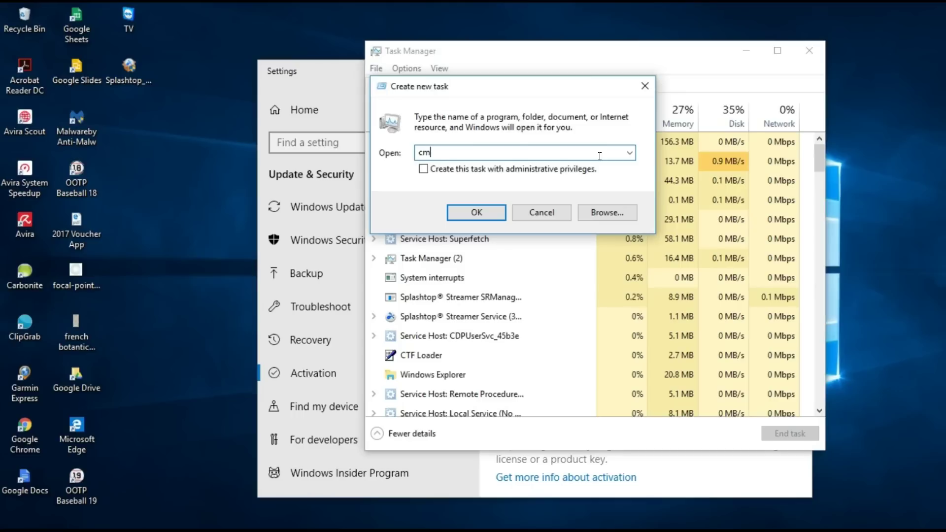
{"action": "type", "text": "d"}
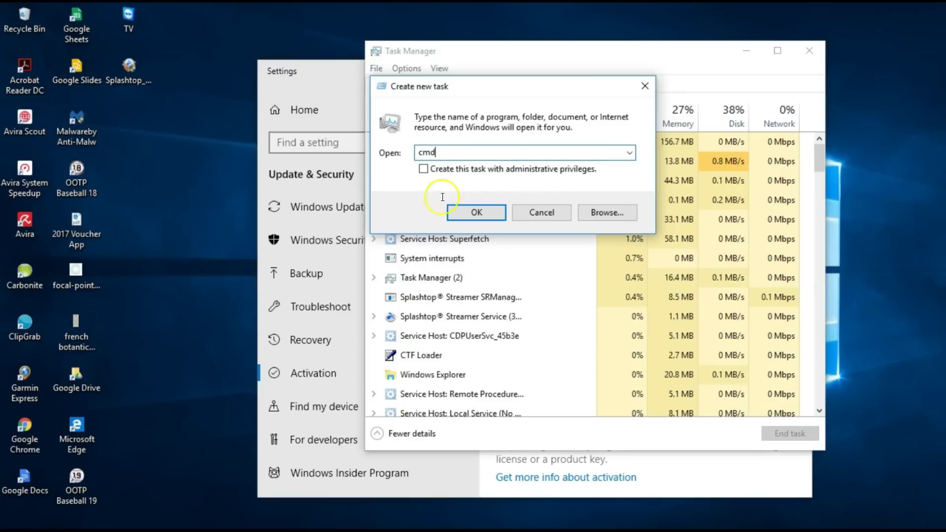
{"action": "left_click", "coordinate": [424, 170]}
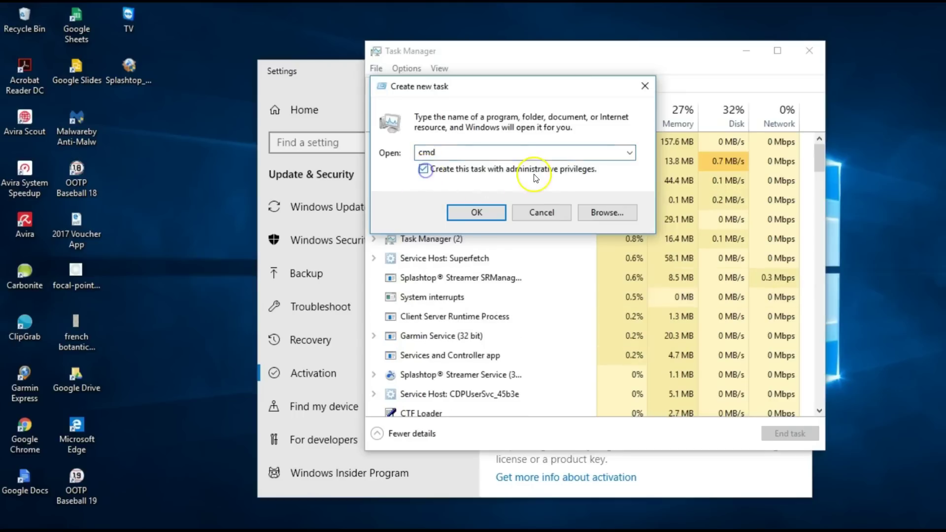
{"action": "left_click", "coordinate": [466, 212]}
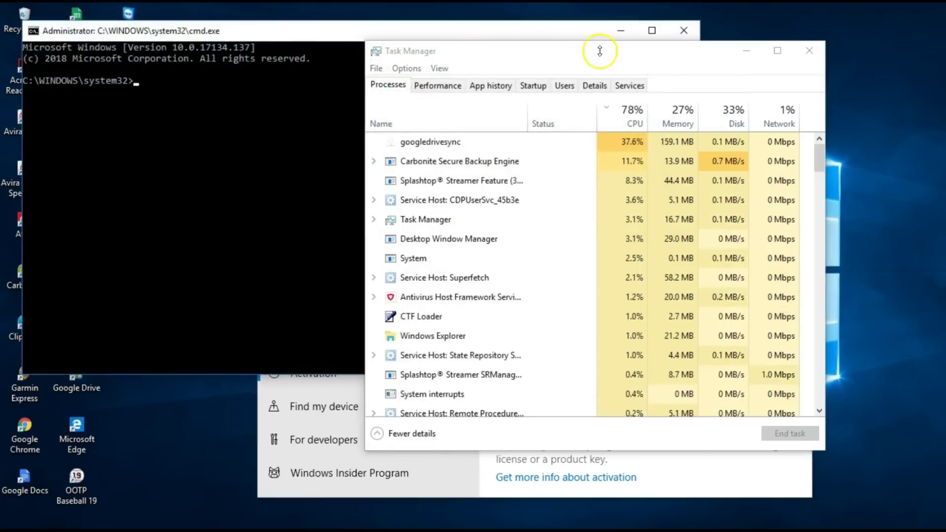
{"action": "left_click", "coordinate": [814, 49]}
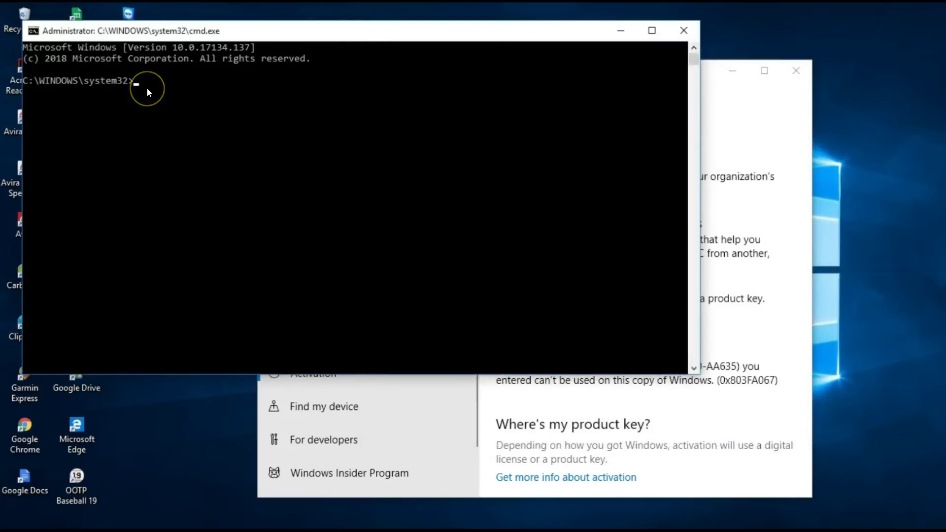
- Run "wmic path SoftwareLicensingService get OA3xOriginalProductKey", copy the returned product key, and close the command prompt
{"action": "right_click", "coordinate": [148, 89]}
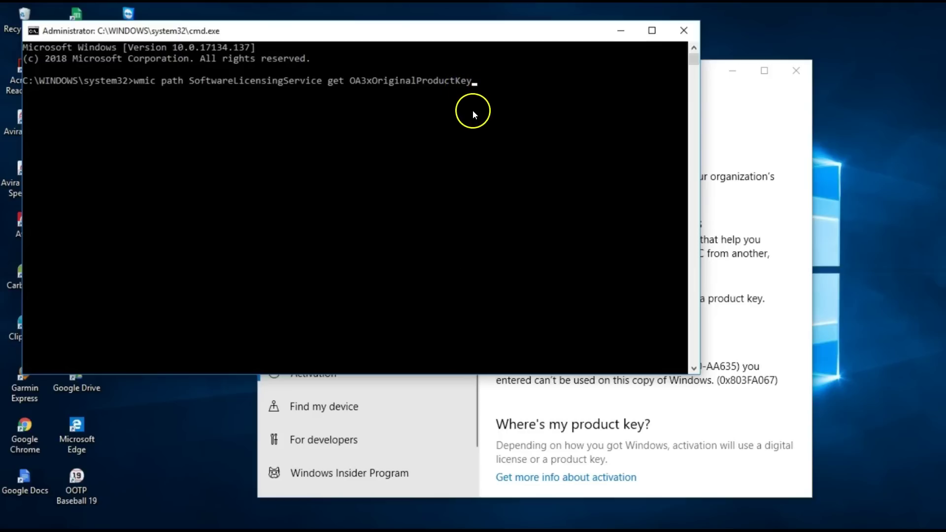
{"action": "key", "text": "Return"}
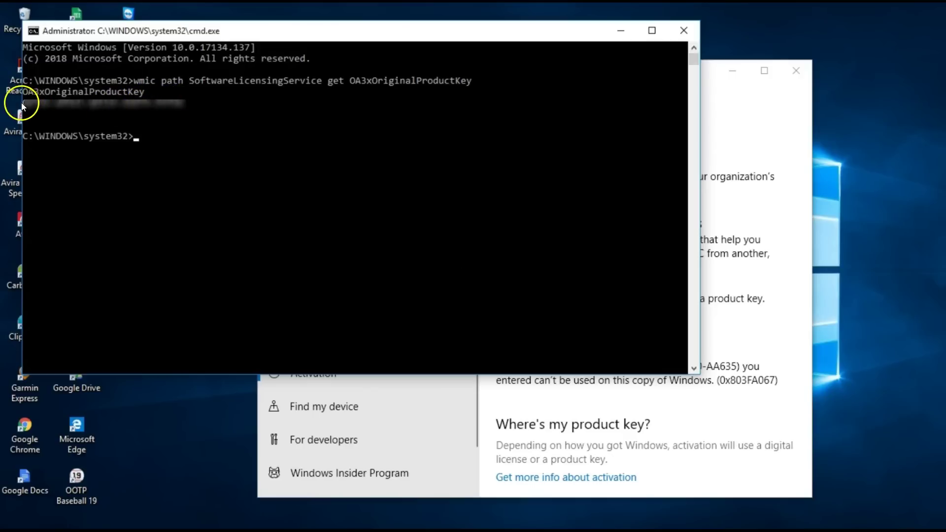
{"action": "double_click", "coordinate": [149, 106]}
{"action": "left_click_drag", "start_coordinate": [149, 106], "coordinate": [23, 102]}
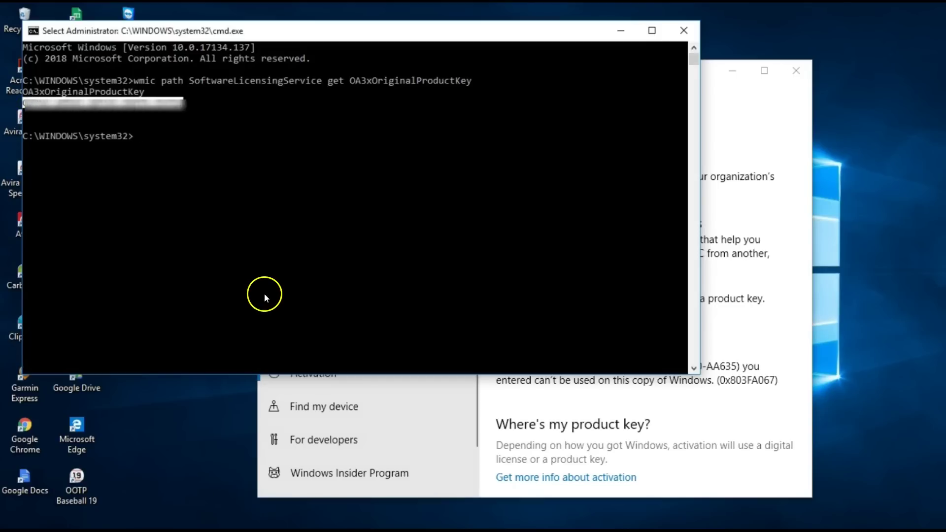
{"action": "key", "text": "Return"}
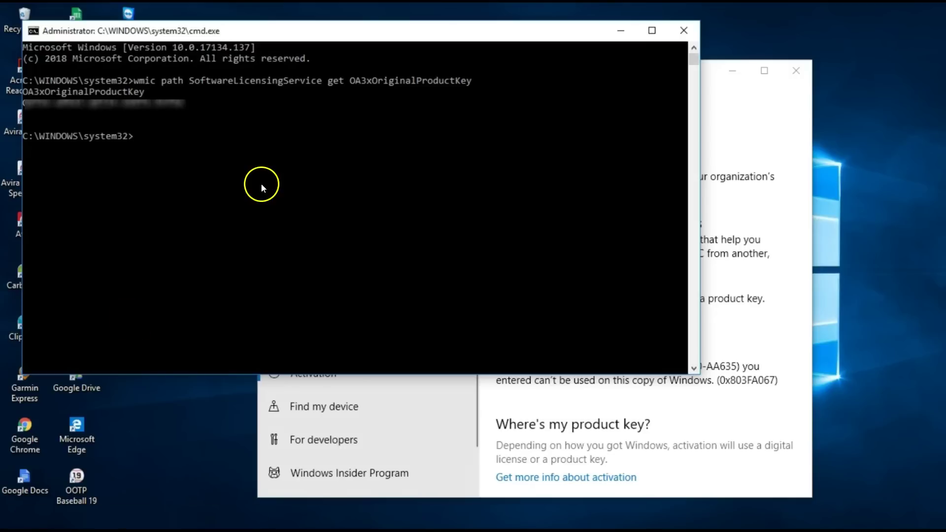
{"action": "left_click", "coordinate": [681, 32]}
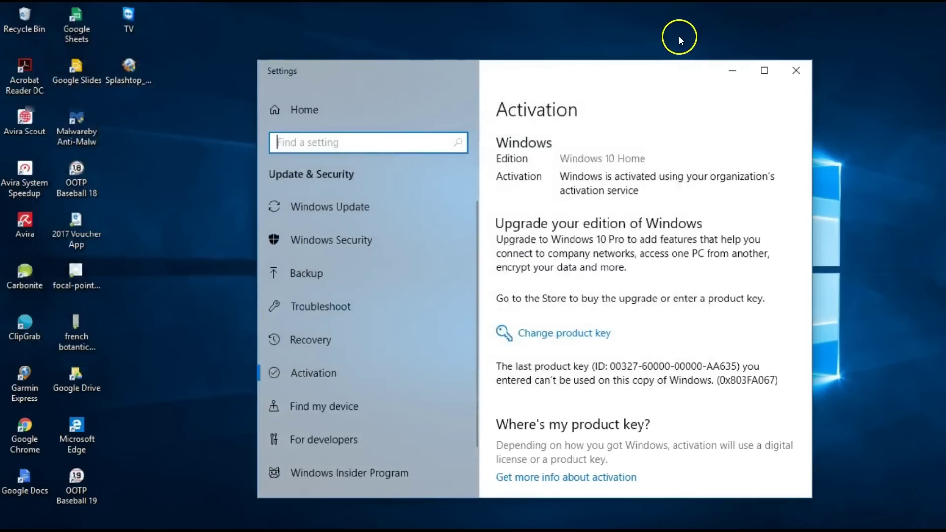
- Change the Windows product key by pasting the copied key, and activate Windows with it
{"action": "left_click", "coordinate": [551, 341]}
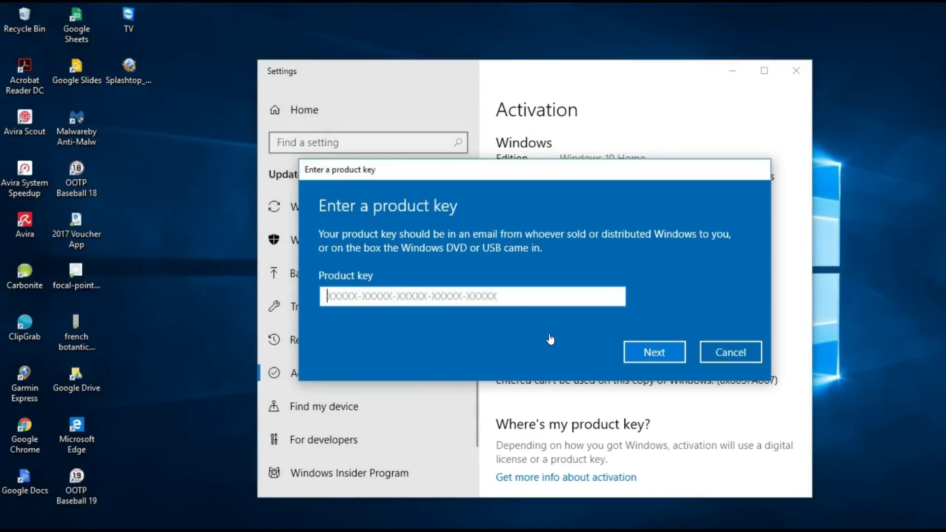
{"action": "left_click", "coordinate": [339, 292]}
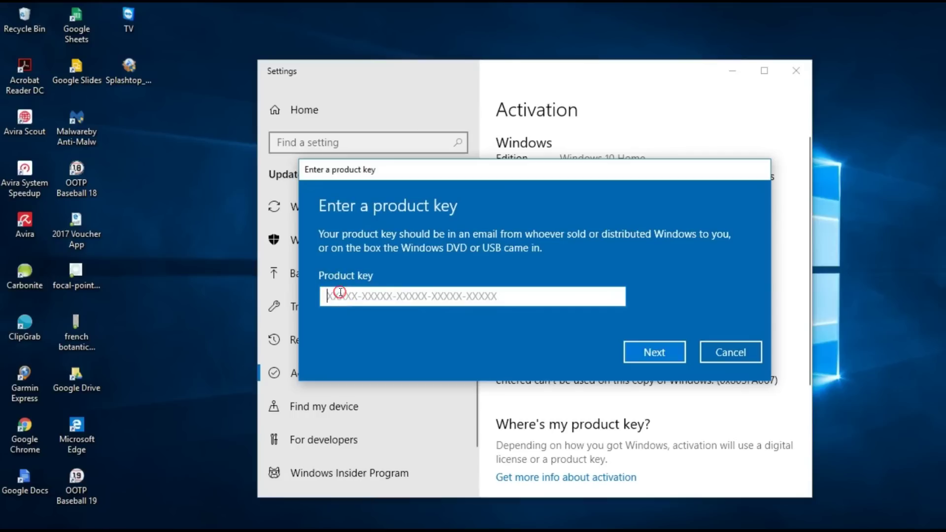
{"action": "right_click", "coordinate": [341, 294]}
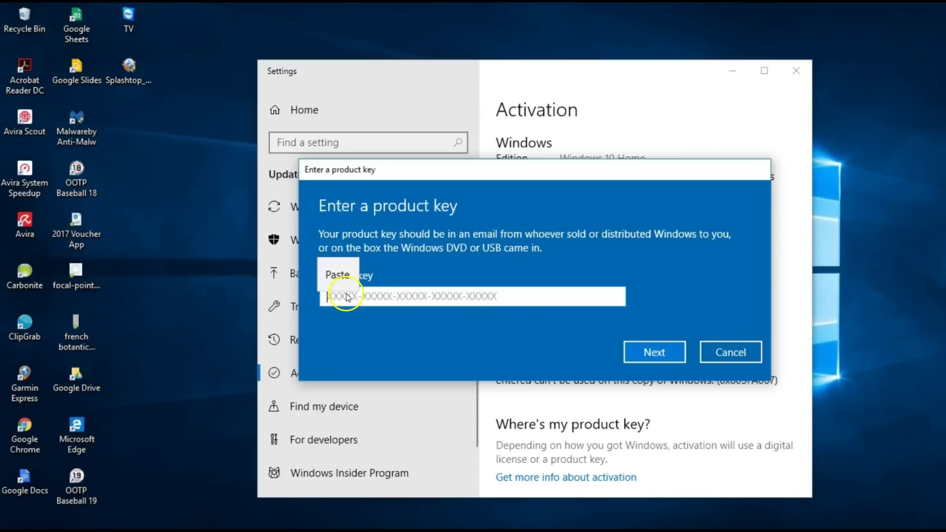
{"action": "left_click", "coordinate": [338, 275]}
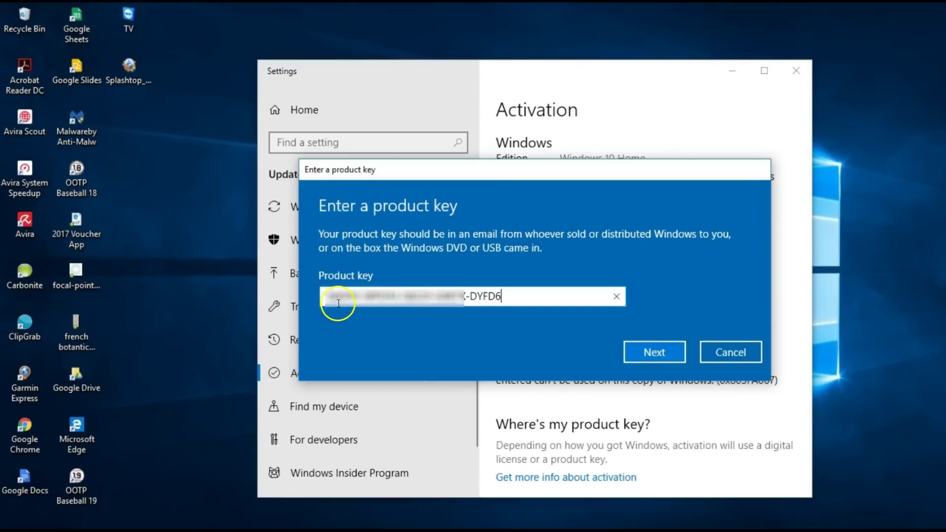
{"action": "left_click", "coordinate": [653, 354]}
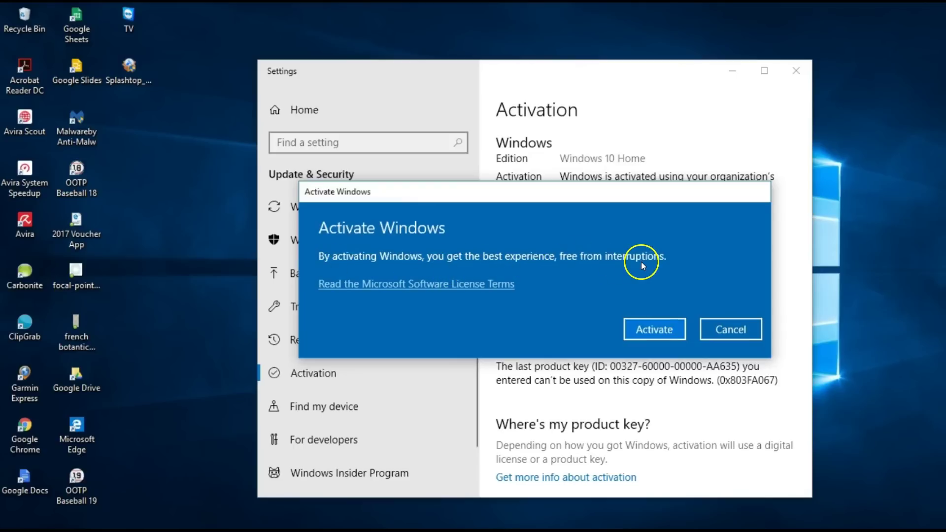
{"action": "left_click", "coordinate": [647, 331]}
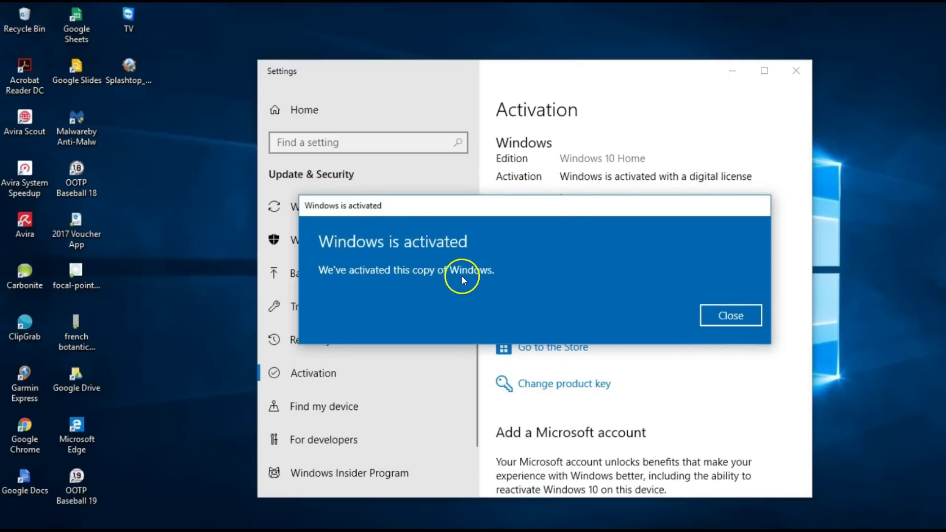
- Move the activation confirmation aside to view the activation status, and close it along with the Settings window
{"action": "left_click_drag", "start_coordinate": [575, 209], "coordinate": [564, 269]}
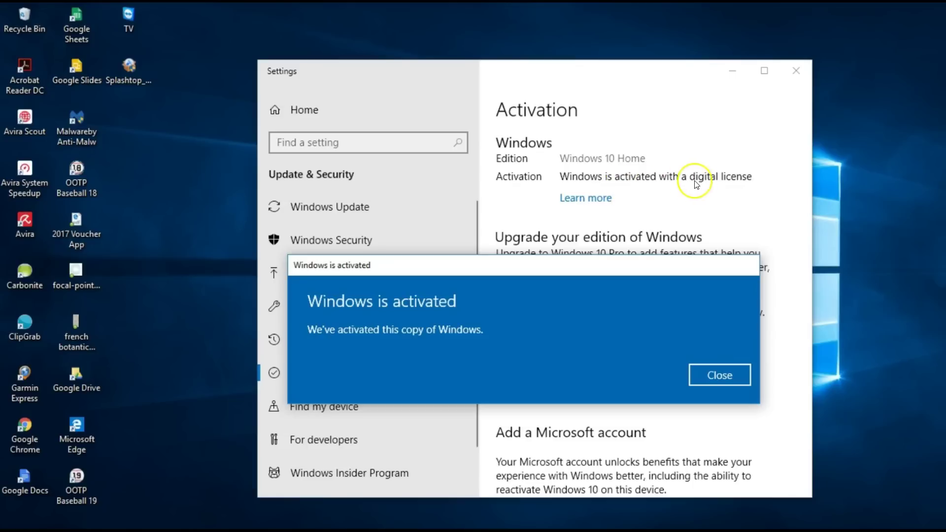
{"action": "left_click", "coordinate": [712, 377]}
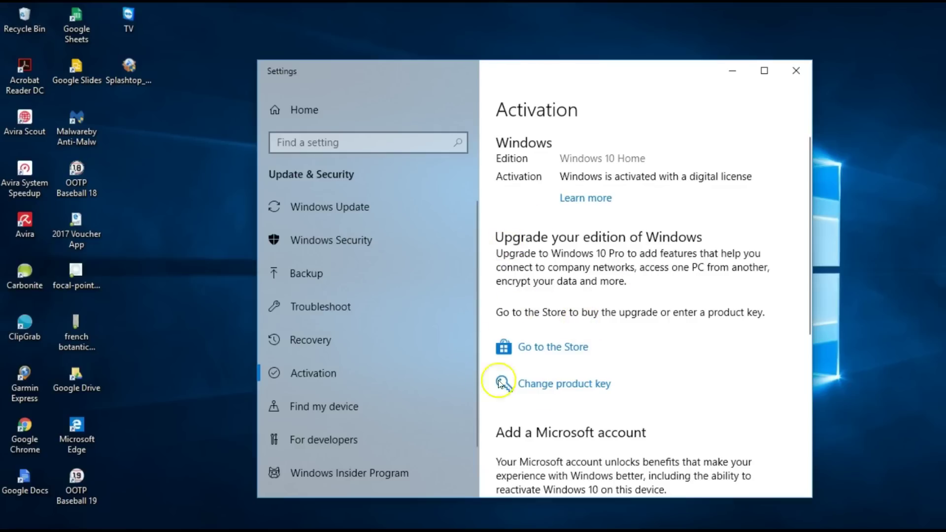
{"action": "left_click", "coordinate": [795, 72]}
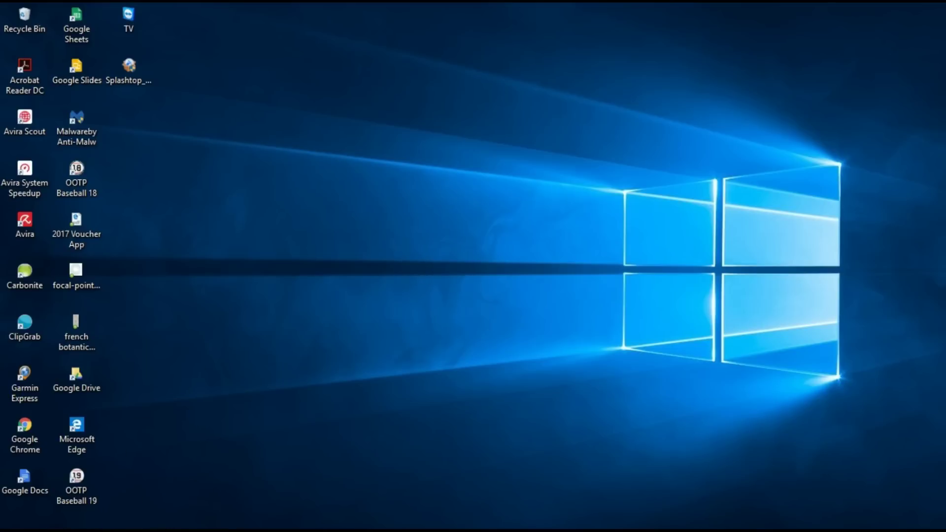
- Search Windows for "activ", open the Activation system settings, and look through the whole Activation page
{"action": "key", "text": "super+s"}
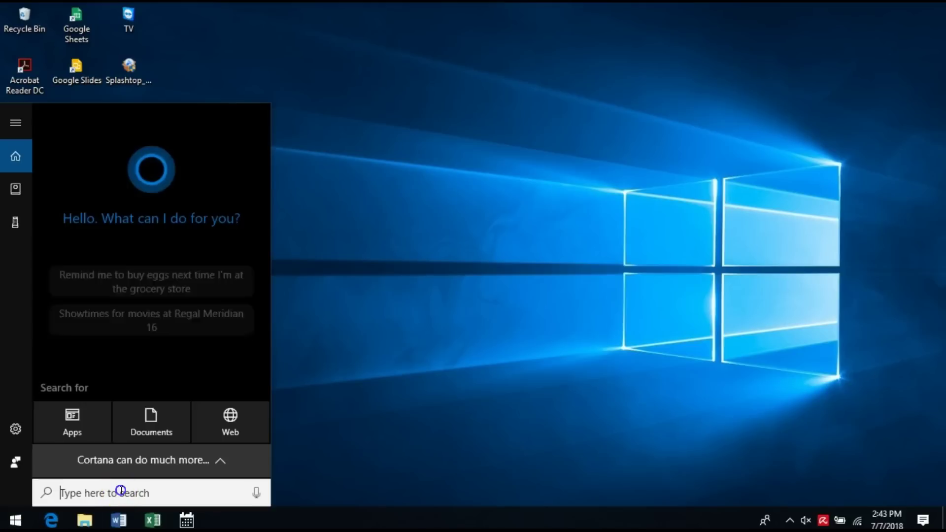
{"action": "type", "text": "ac"}
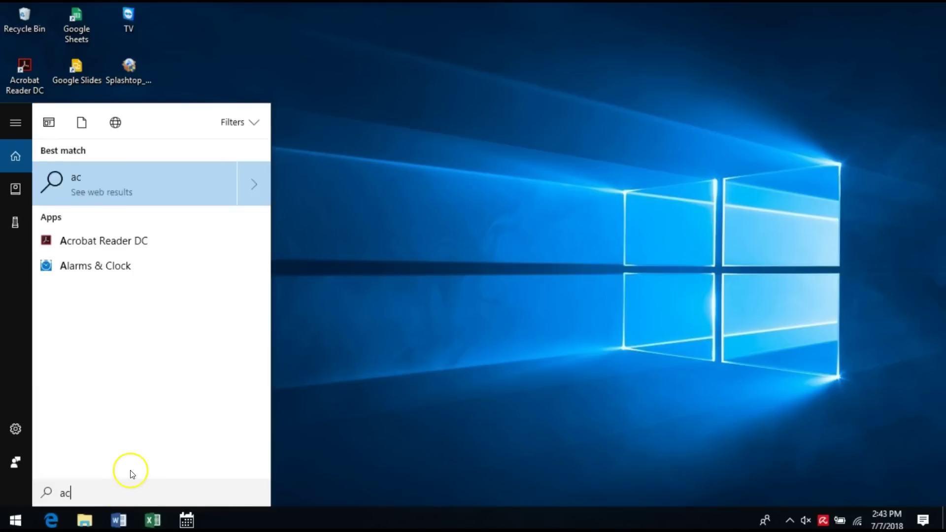
{"action": "type", "text": "tiv"}
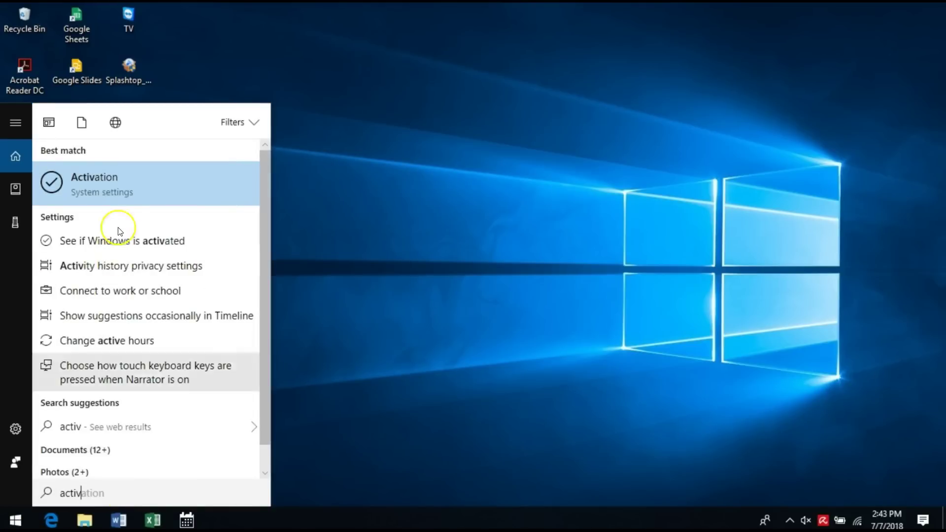
{"action": "left_click", "coordinate": [119, 194]}
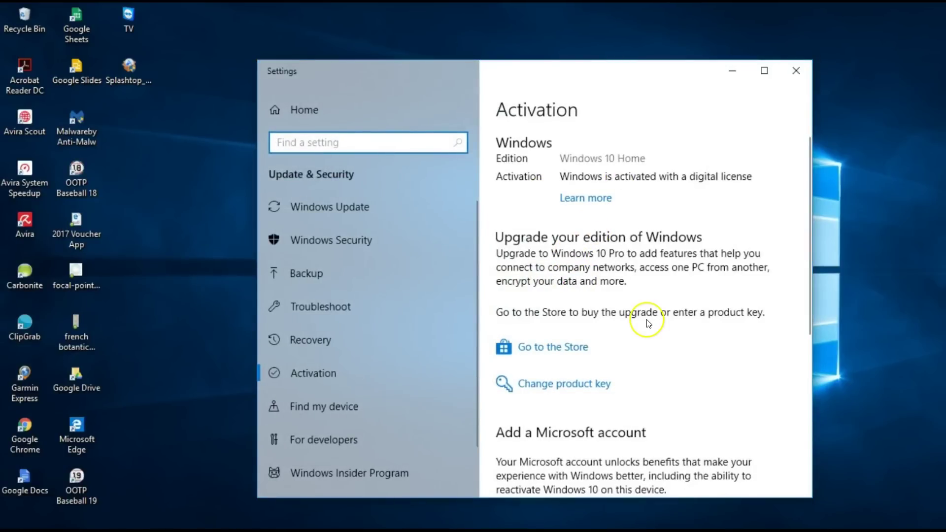
{"action": "scroll", "coordinate": [649, 323], "scroll_direction": "down", "scroll_amount": 5}
{"action": "scroll", "coordinate": [648, 321], "scroll_direction": "up", "scroll_amount": 5}
{"action": "scroll", "coordinate": [643, 333], "scroll_direction": "down", "scroll_amount": 5}
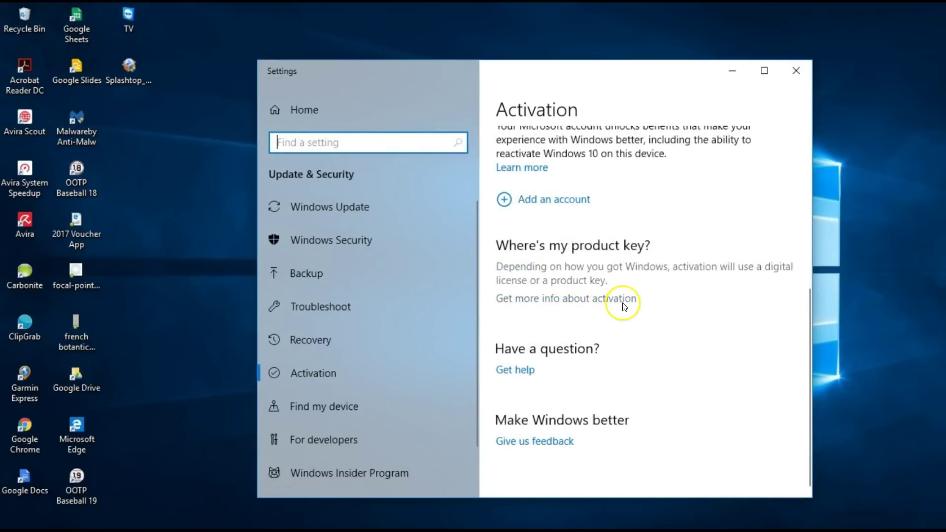
{"action": "scroll", "coordinate": [624, 306], "scroll_direction": "up", "scroll_amount": 5}
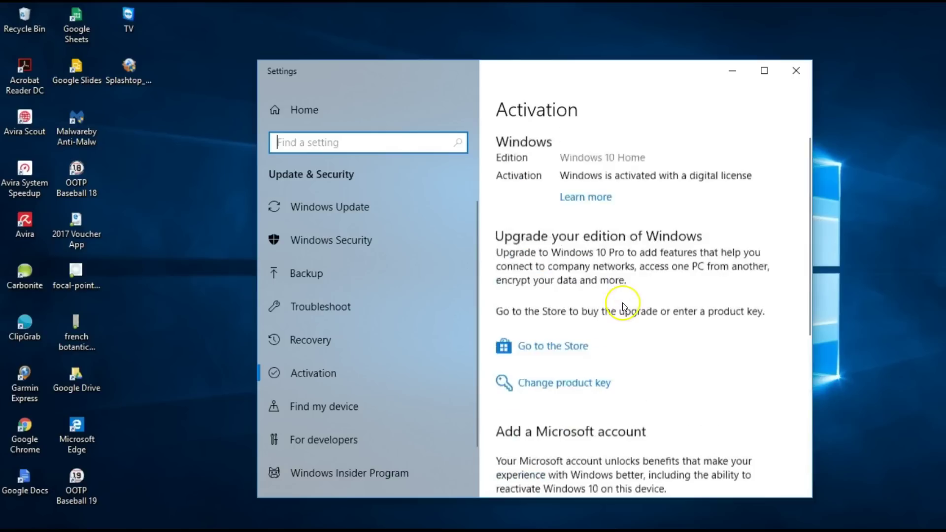
- Examine the product key entry dialog for changing the Windows key, reopening it twice and cancelling each time without entering a key
{"action": "left_click", "coordinate": [550, 389]}
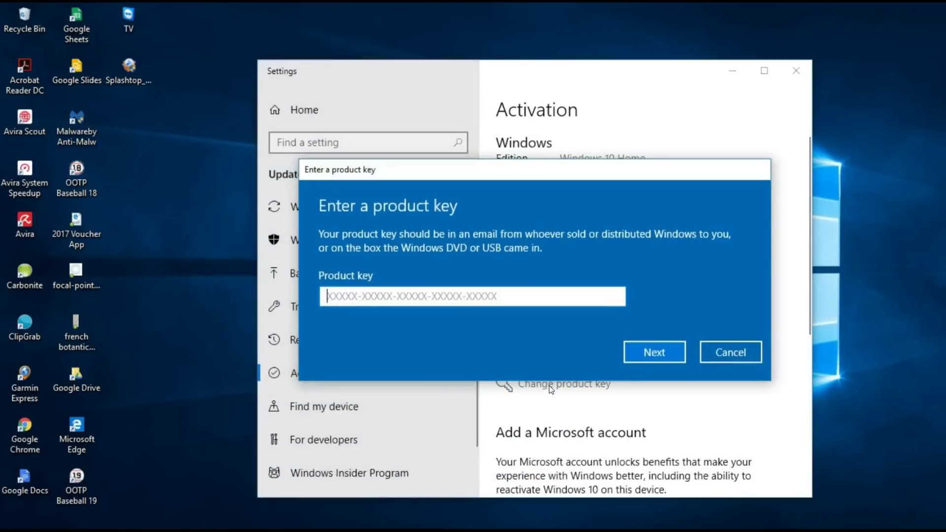
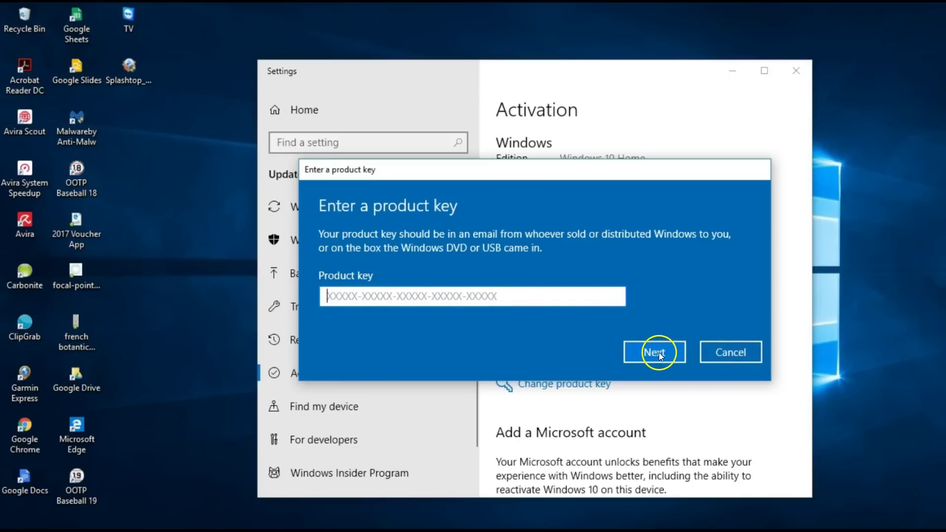
{"action": "left_click", "coordinate": [740, 355]}
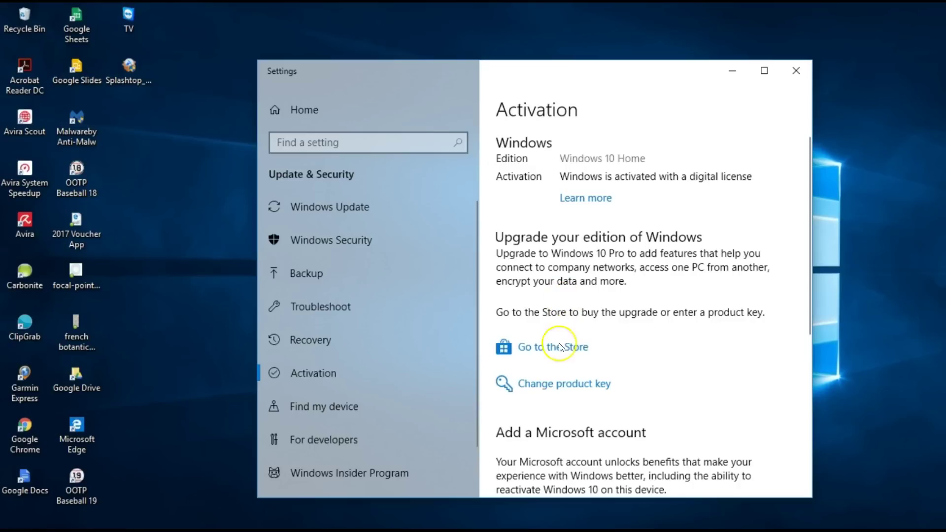
{"action": "left_click", "coordinate": [551, 385]}
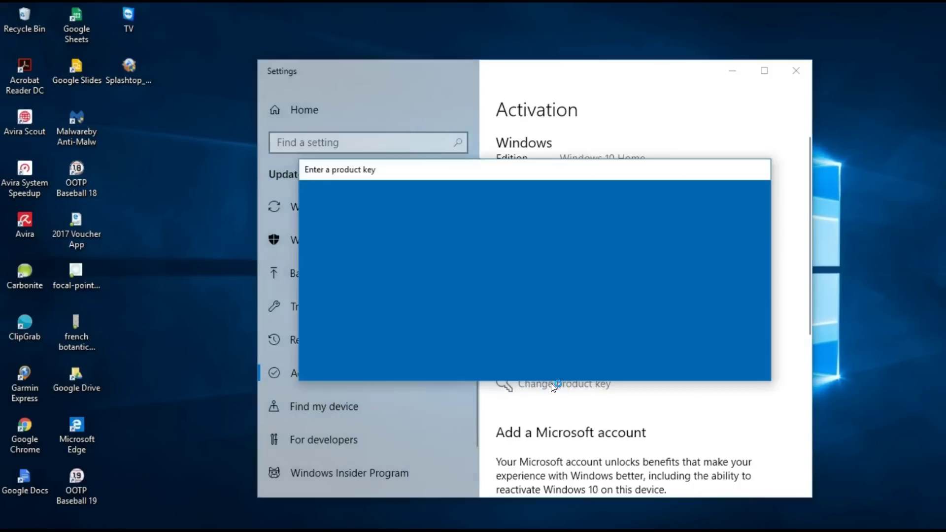
{"action": "left_click", "coordinate": [329, 302]}
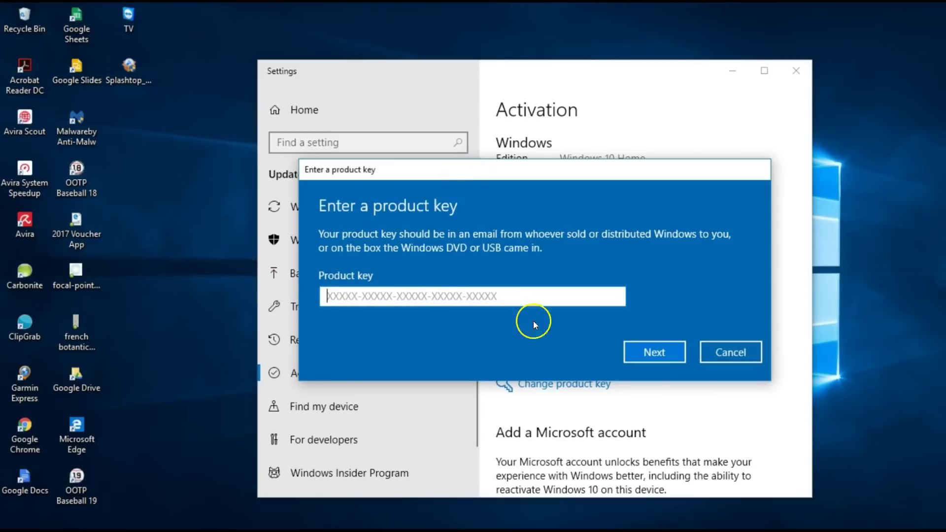
{"action": "left_click", "coordinate": [713, 353]}
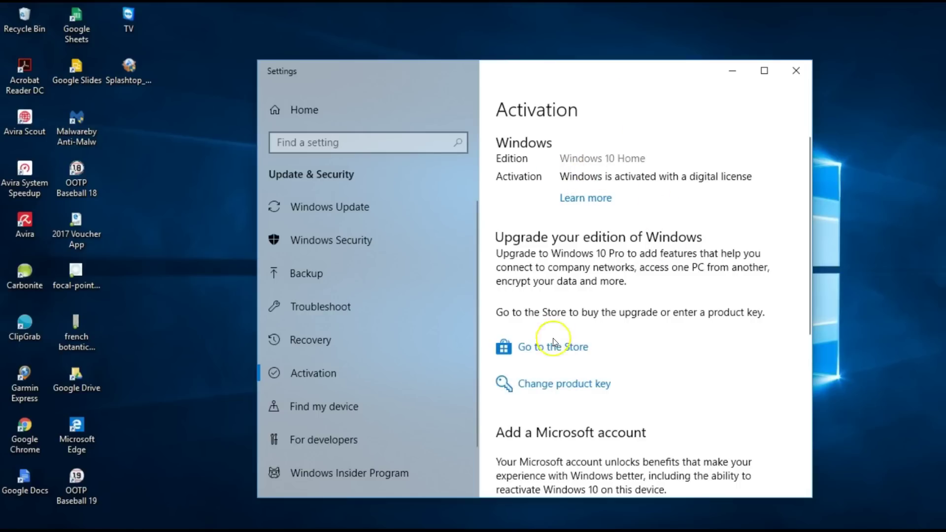
{"action": "left_click", "coordinate": [565, 387]}
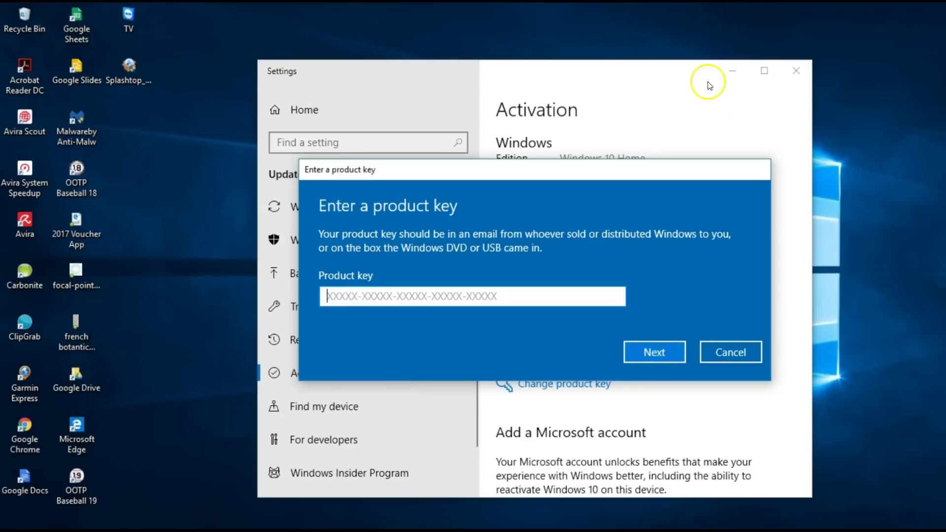
{"action": "left_click", "coordinate": [742, 353]}
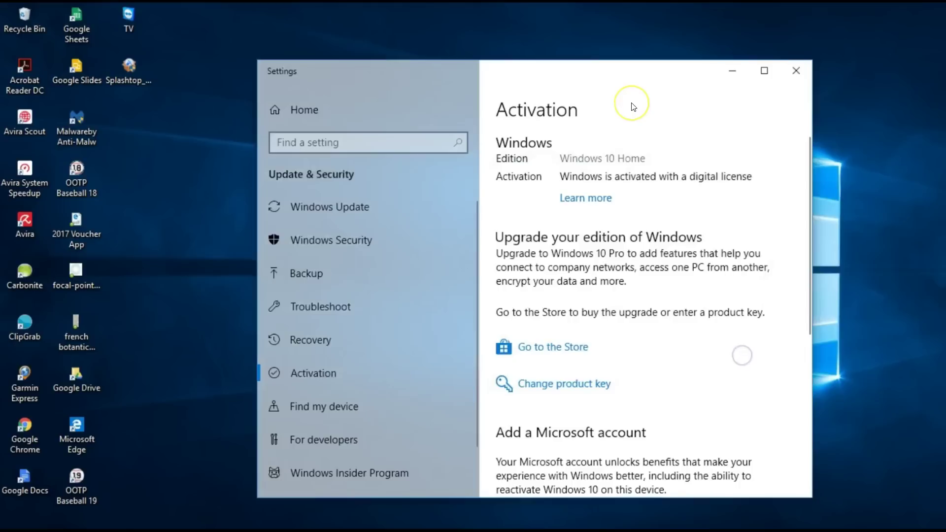